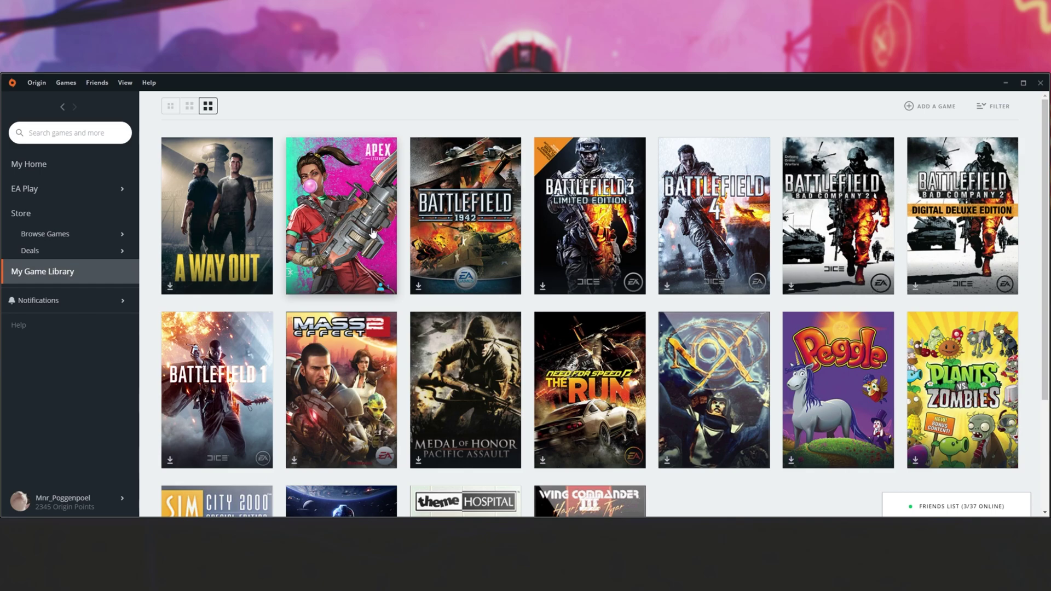
Open Apex Legends' Game Properties at the Advanced Launch Options tab
{"action": "left_click", "coordinate": [372, 233]}
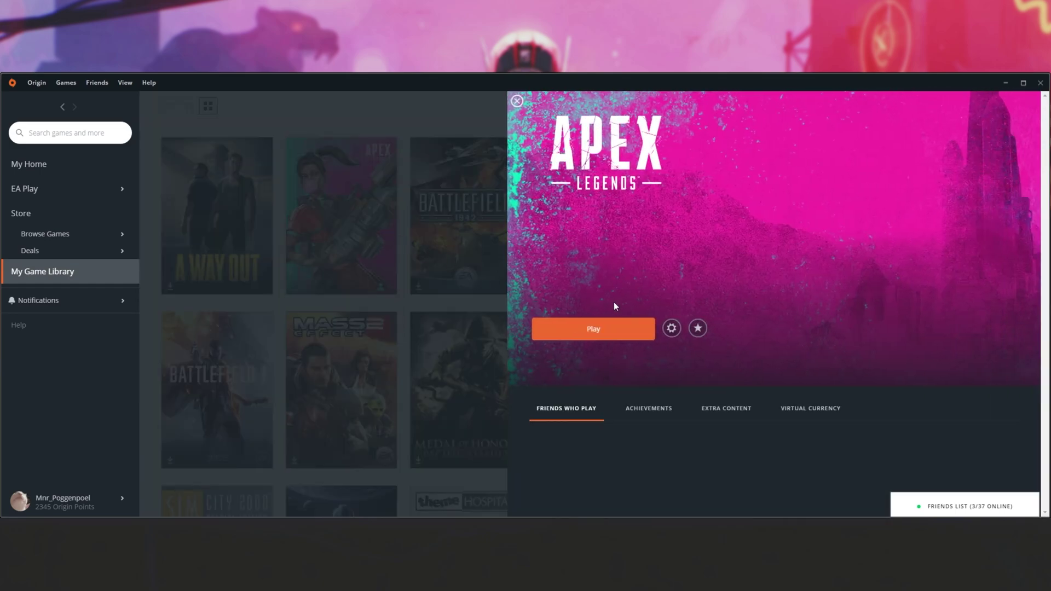
{"action": "left_click", "coordinate": [671, 328]}
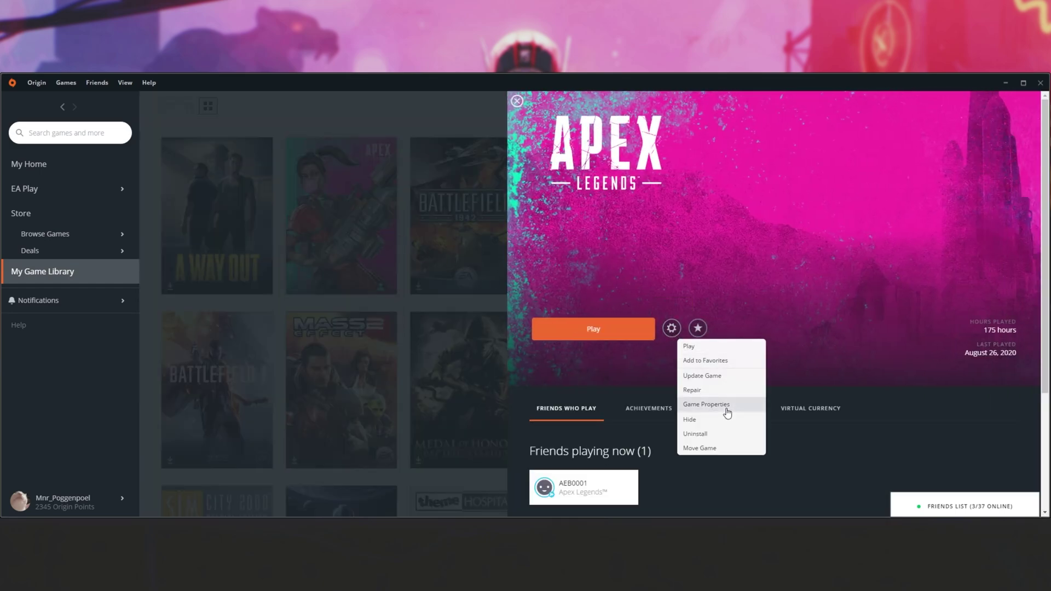
{"action": "left_click", "coordinate": [717, 405]}
{"action": "left_click", "coordinate": [488, 206]}
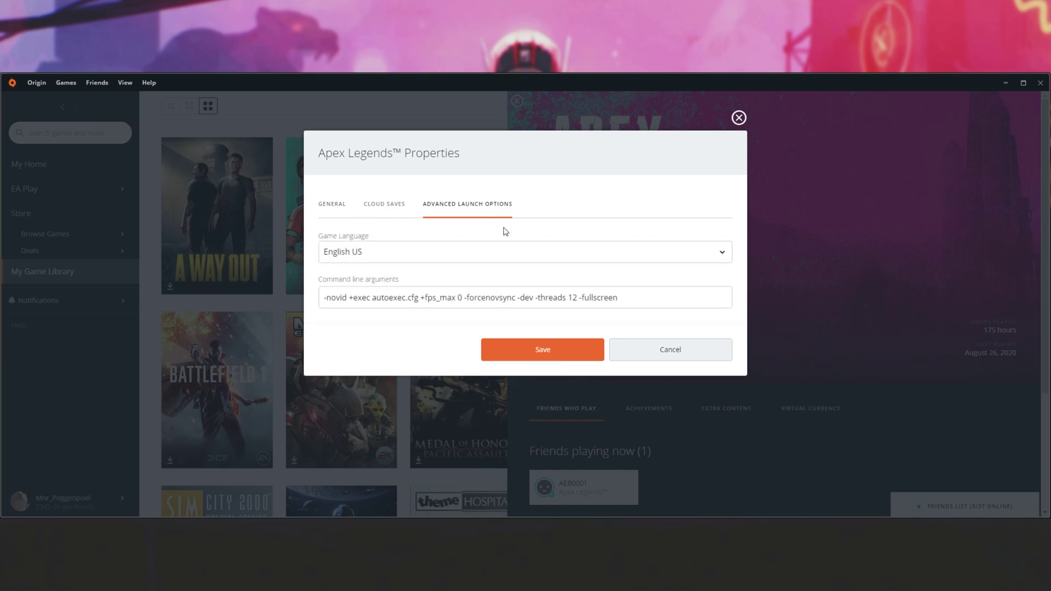
Select the entire command line arguments (-novid +exec autoexec.cfg +fps_max 0)
{"action": "double_click", "coordinate": [336, 298]}
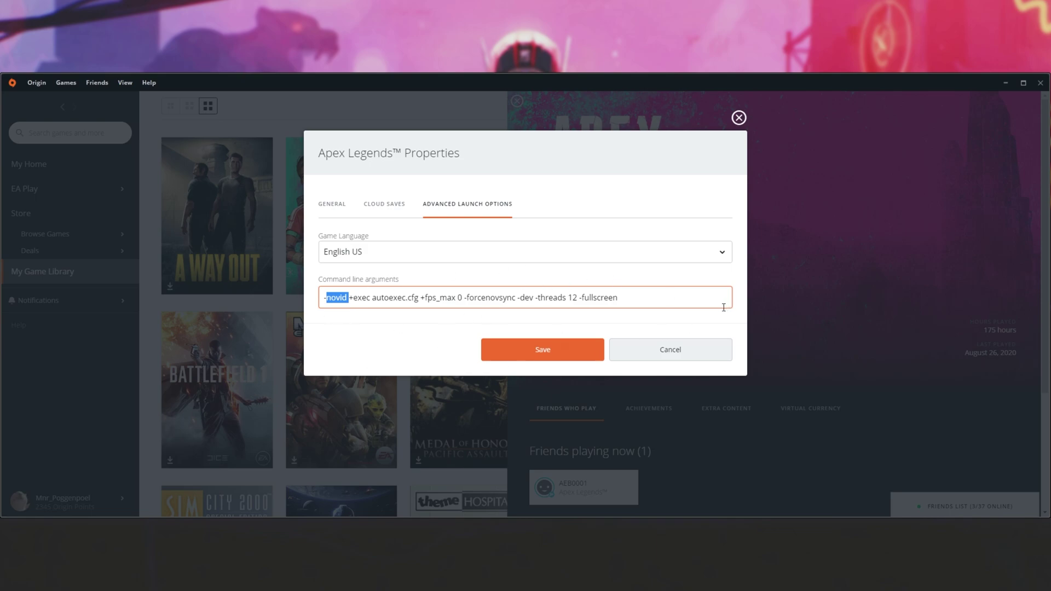
{"action": "triple_click", "coordinate": [617, 299]}
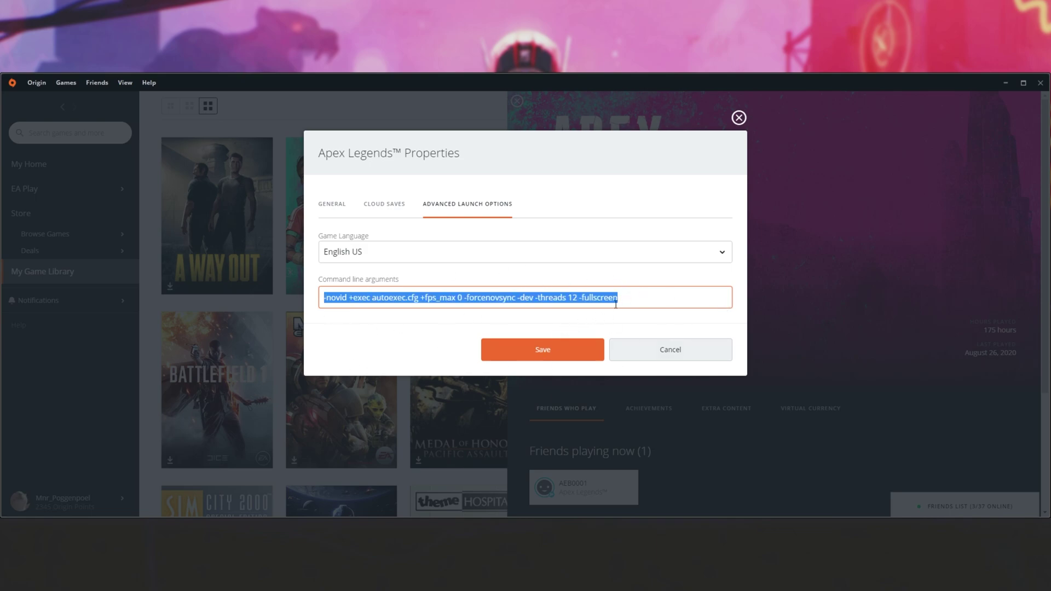
{"action": "left_click", "coordinate": [655, 294]}
{"action": "triple_click", "coordinate": [642, 302]}
Copy the existing launch arguments into Notepad as a backup
{"action": "key", "text": "ctrl+c"}
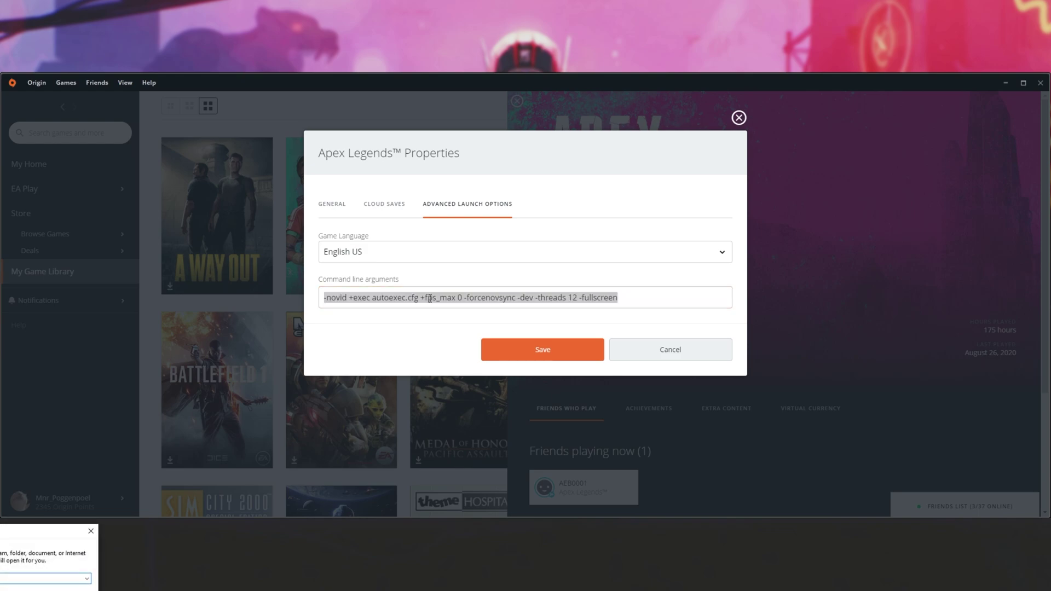
{"action": "key", "text": "ctrl+v"}
{"action": "left_click_drag", "start_coordinate": [549, 201], "coordinate": [600, 476]}
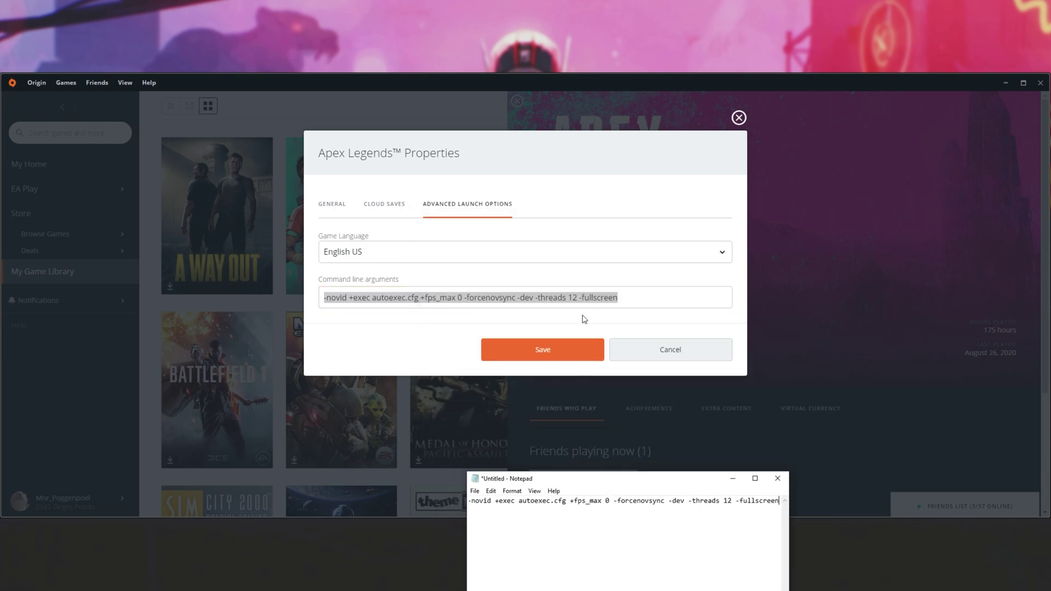
Clear the Command line arguments field and save the empty launch options
{"action": "left_click", "coordinate": [613, 320]}
{"action": "key", "text": "BackSpace"}
{"action": "left_click", "coordinate": [574, 351]}
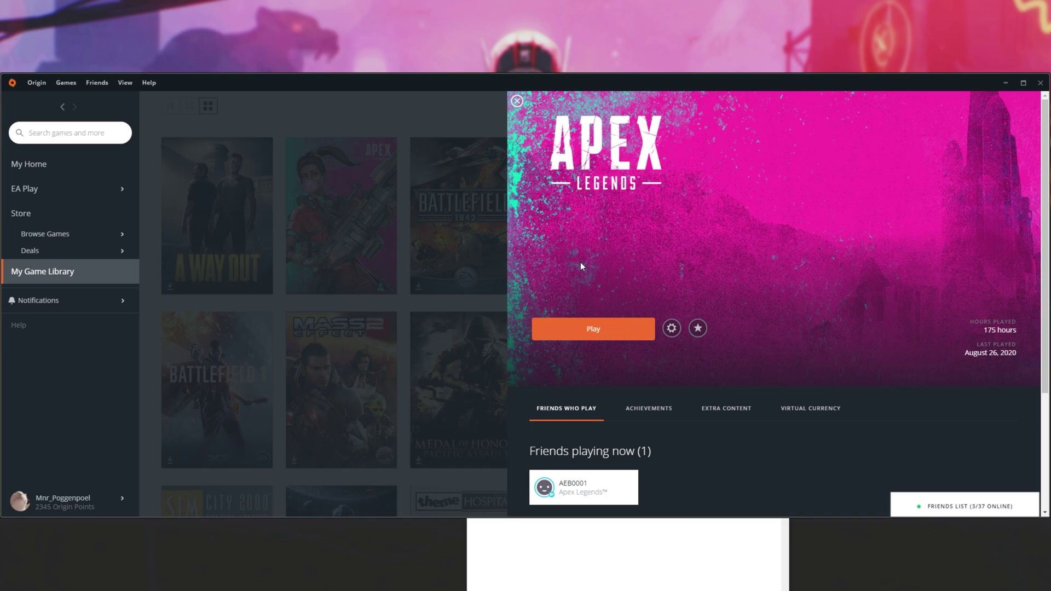
Reopen Apex Legends' properties to confirm the launch arguments are empty, then close them
{"action": "left_click", "coordinate": [671, 328]}
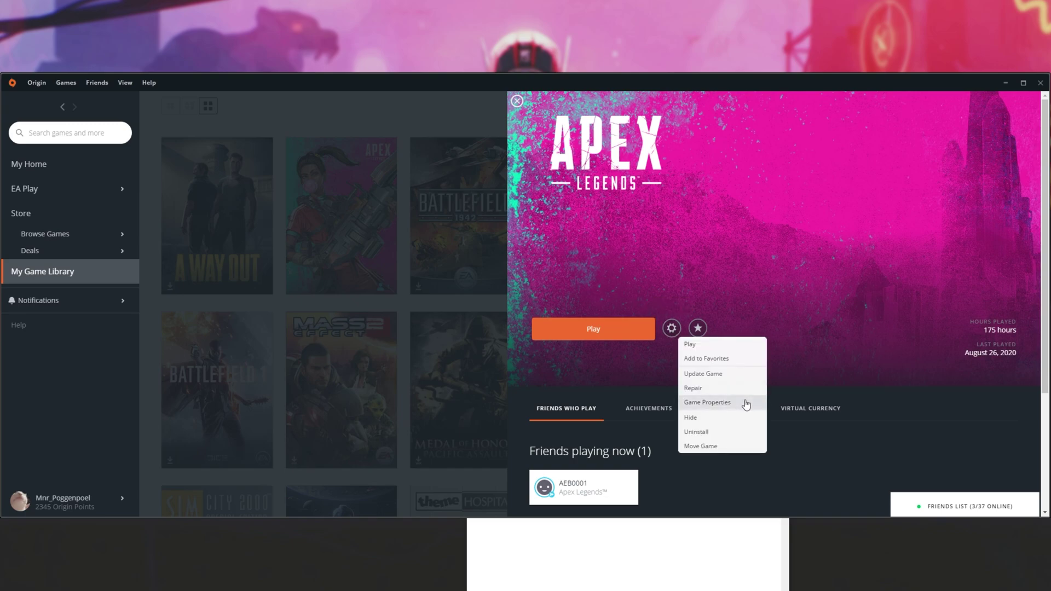
{"action": "left_click", "coordinate": [745, 403]}
{"action": "left_click", "coordinate": [478, 211]}
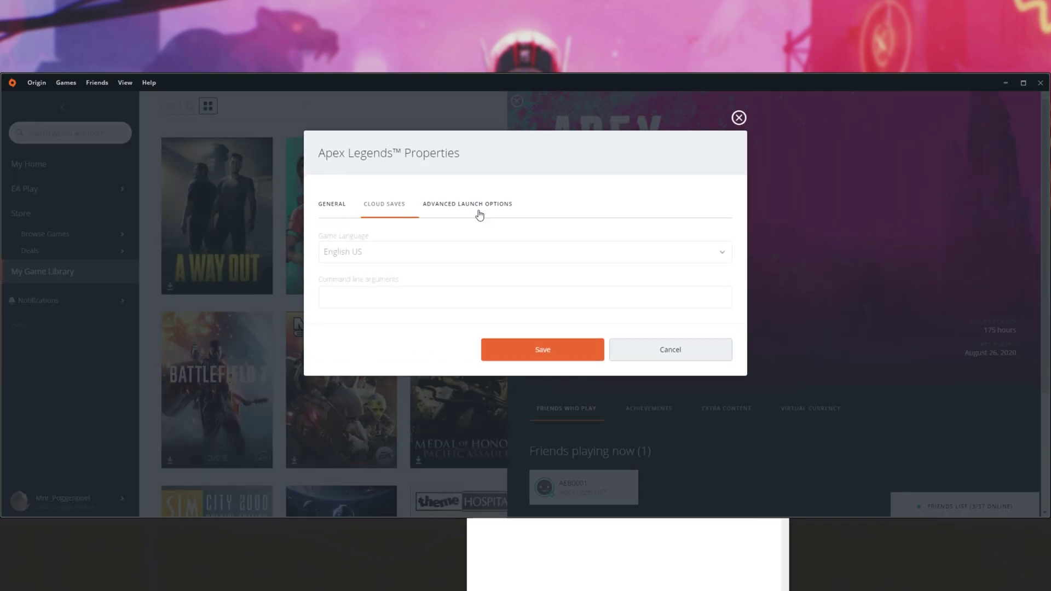
{"action": "left_click", "coordinate": [481, 297]}
{"action": "key", "text": "ctrl+v"}
{"action": "left_click", "coordinate": [538, 348]}
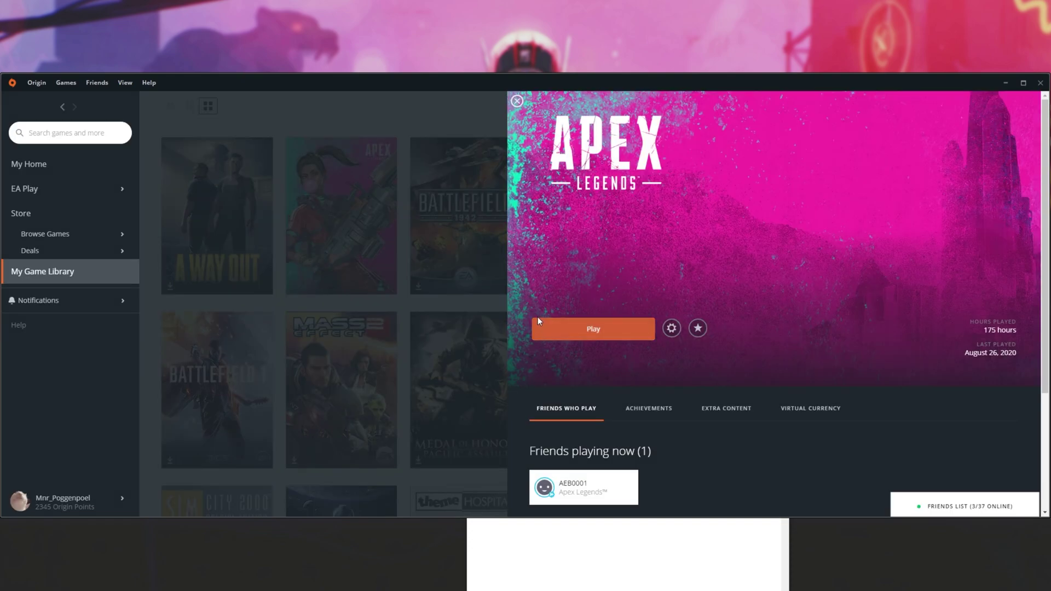
Review the backed-up arguments in Notepad, then close it without saving
{"action": "left_click", "coordinate": [589, 546]}
{"action": "left_click_drag", "start_coordinate": [591, 474], "coordinate": [482, 269]}
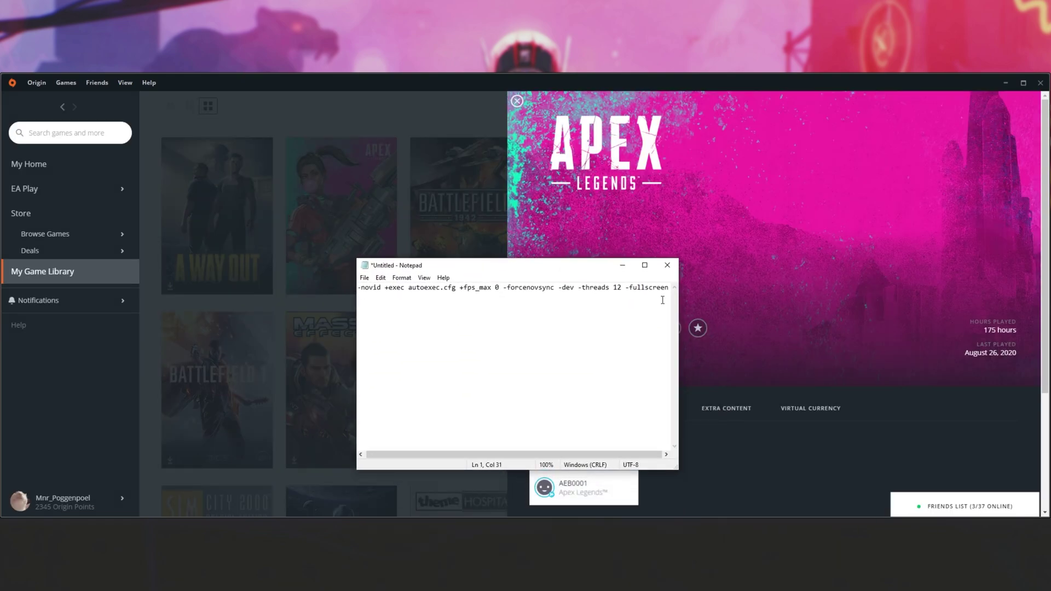
{"action": "left_click_drag", "start_coordinate": [675, 297], "coordinate": [849, 311]}
{"action": "left_click_drag", "start_coordinate": [690, 268], "coordinate": [640, 268]}
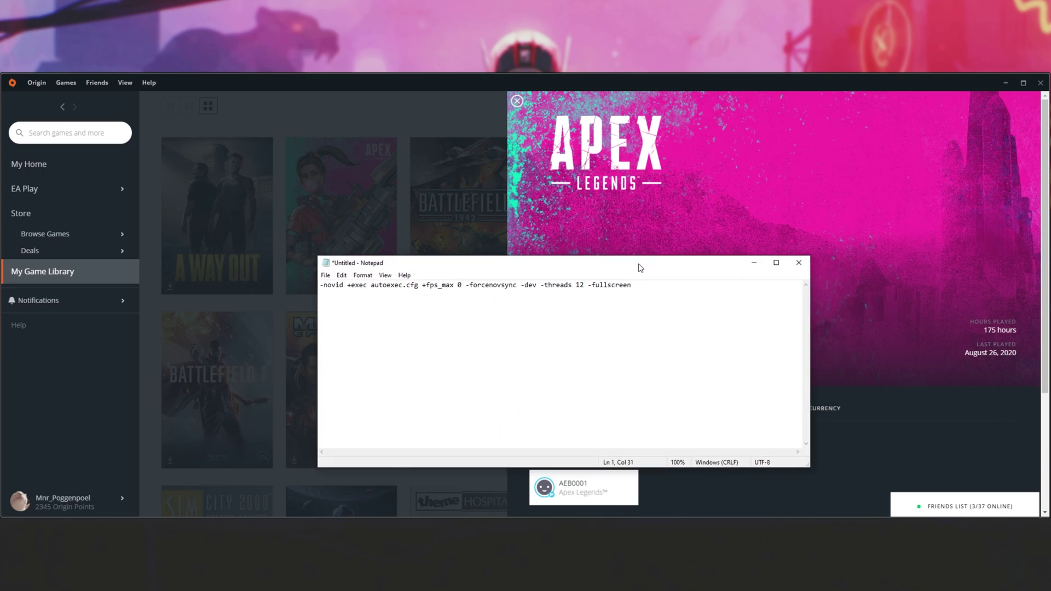
{"action": "key", "text": "alt+F4"}
{"action": "left_click", "coordinate": [541, 290]}
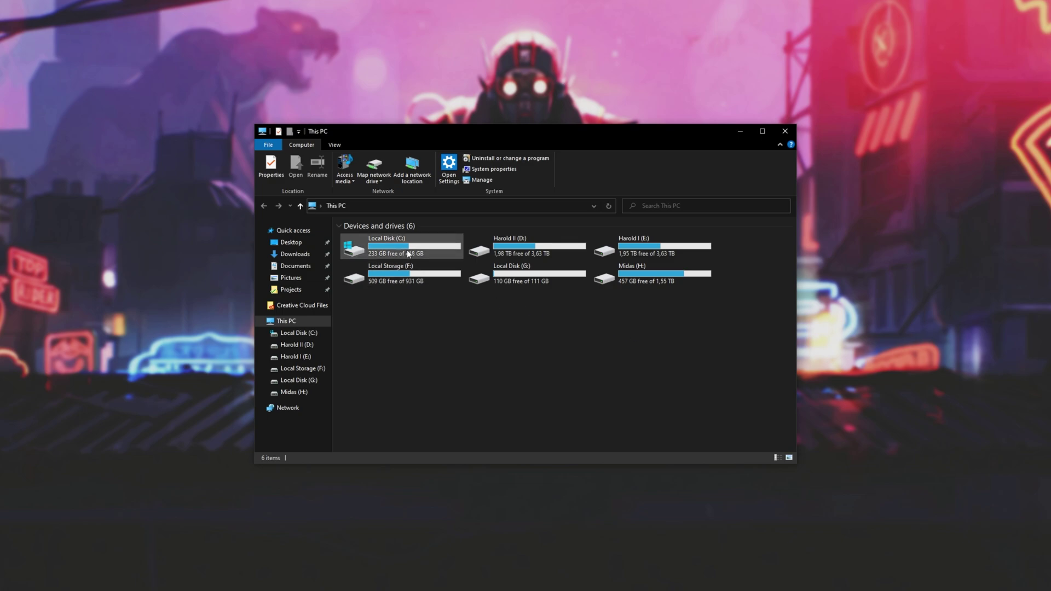
Browse from Local Disk (C:) through Users and Saved Games to Respawn\Apex\local
{"action": "double_click", "coordinate": [406, 249]}
{"action": "double_click", "coordinate": [395, 317]}
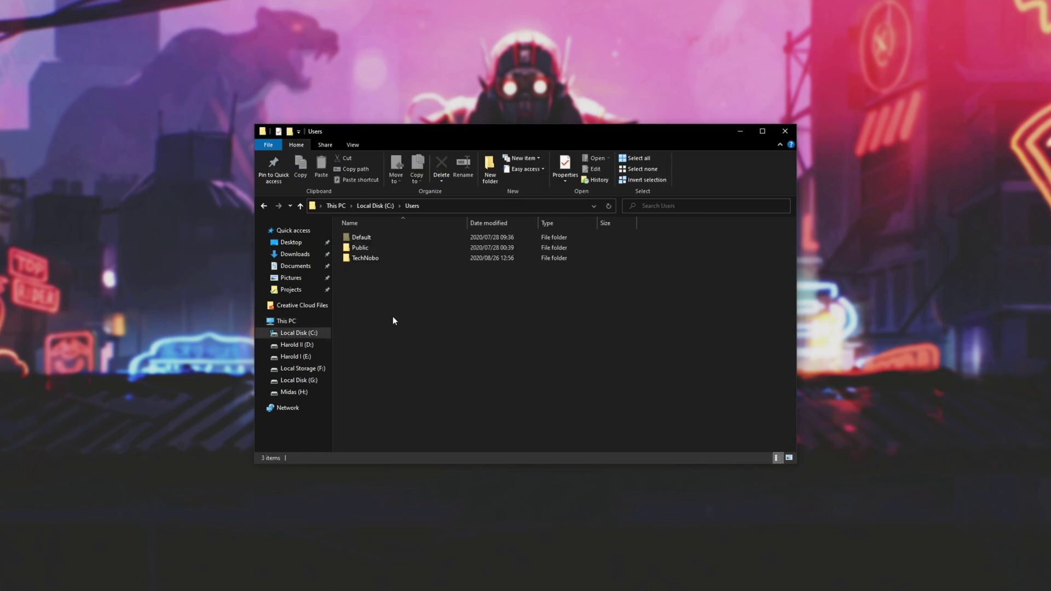
{"action": "left_click", "coordinate": [376, 259]}
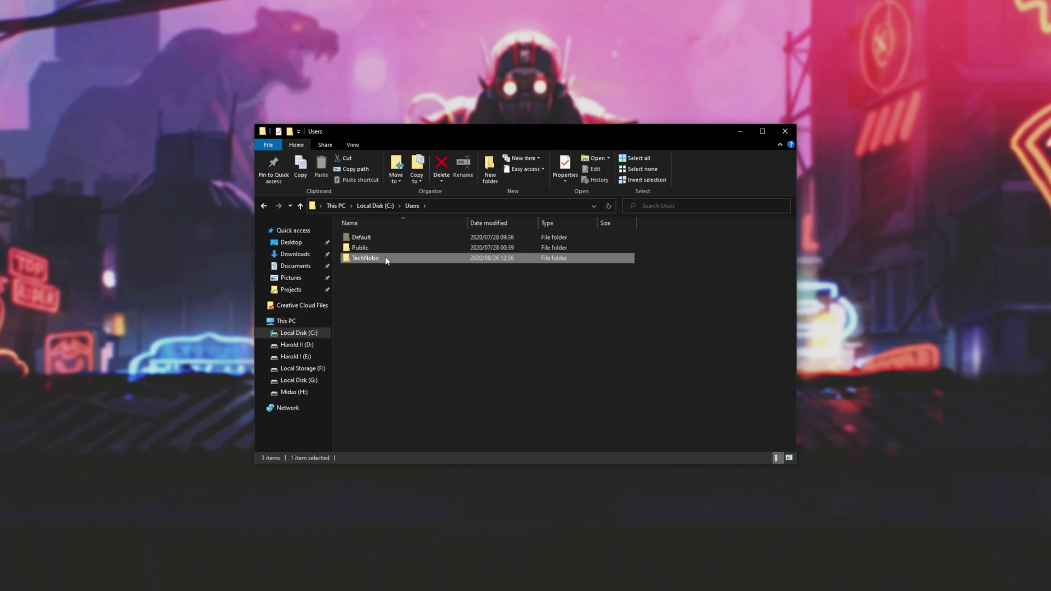
{"action": "double_click", "coordinate": [386, 258]}
{"action": "scroll", "coordinate": [383, 290], "scroll_direction": "down", "scroll_amount": 4}
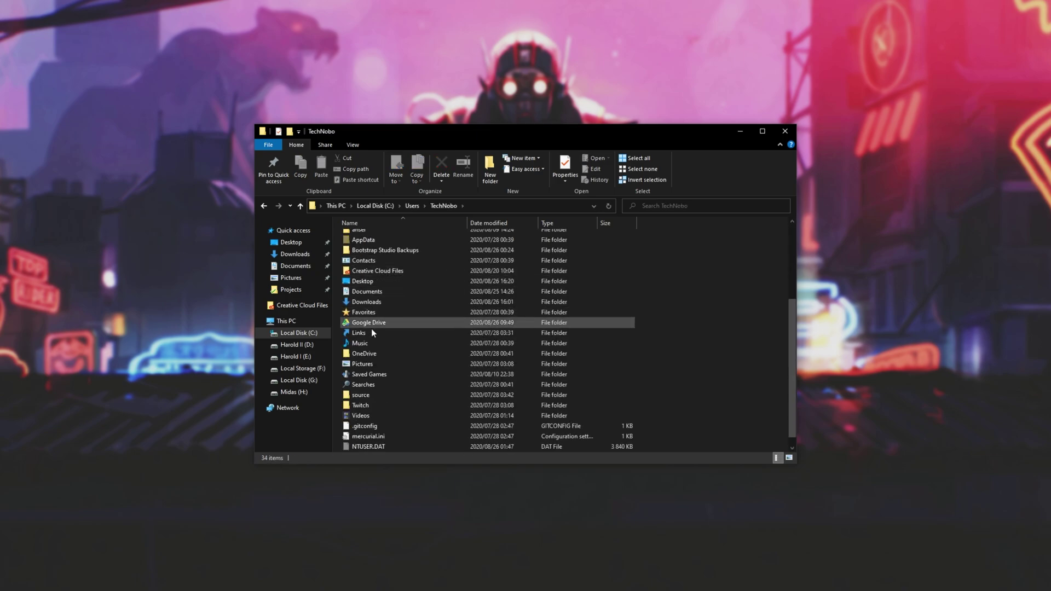
{"action": "left_click", "coordinate": [374, 375]}
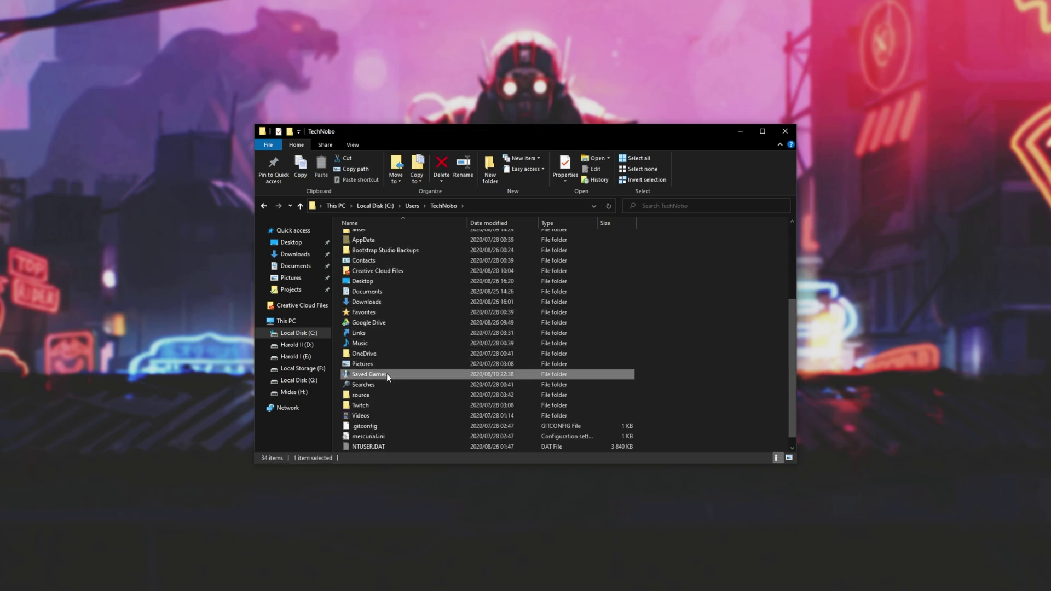
{"action": "double_click", "coordinate": [387, 374]}
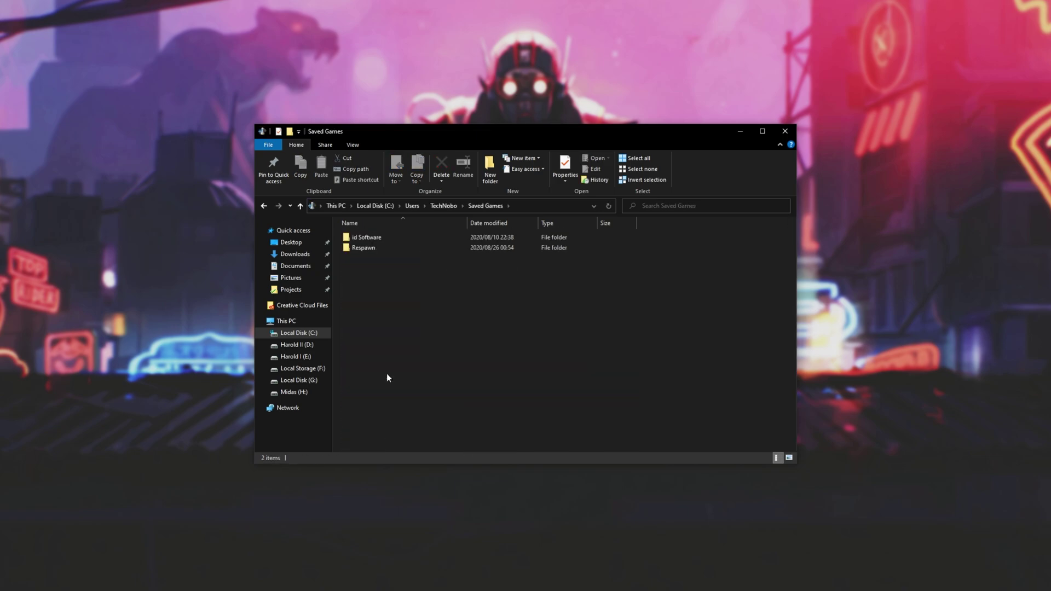
{"action": "double_click", "coordinate": [383, 248]}
{"action": "double_click", "coordinate": [386, 238]}
{"action": "double_click", "coordinate": [384, 244]}
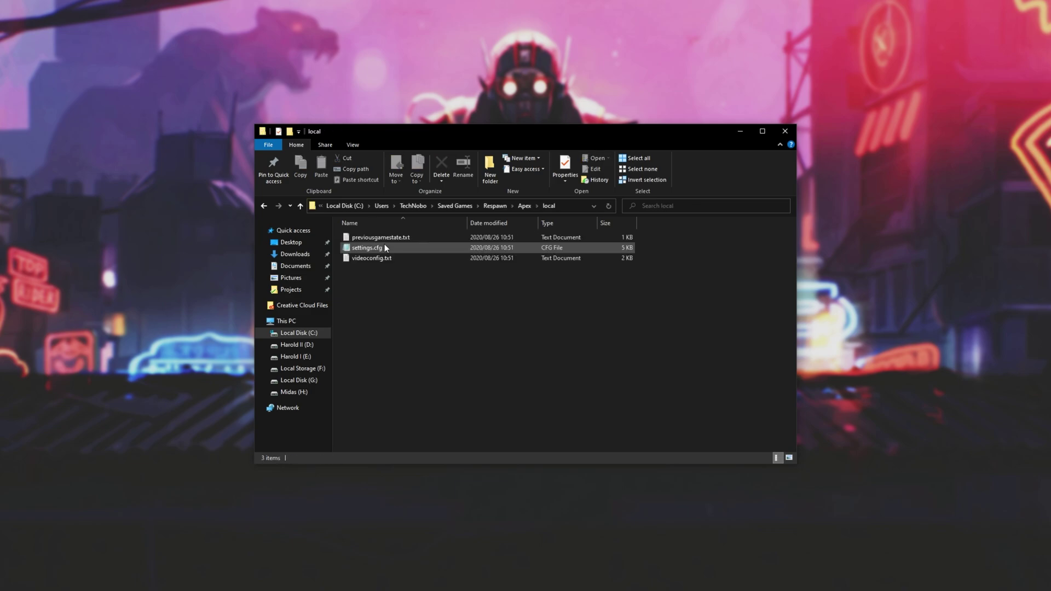
Rename videoconfig.txt to videoconfig1.txt and then back to videoconfig.txt
{"action": "left_click", "coordinate": [405, 258]}
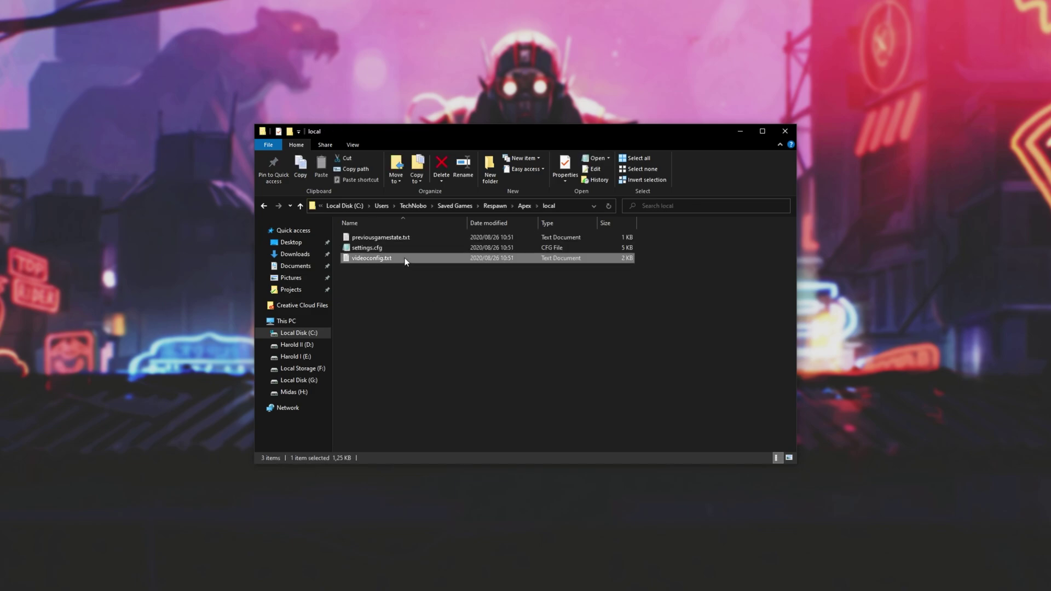
{"action": "left_click", "coordinate": [386, 258]}
{"action": "left_click", "coordinate": [392, 257]}
{"action": "type", "text": "1"}
{"action": "left_click", "coordinate": [387, 272]}
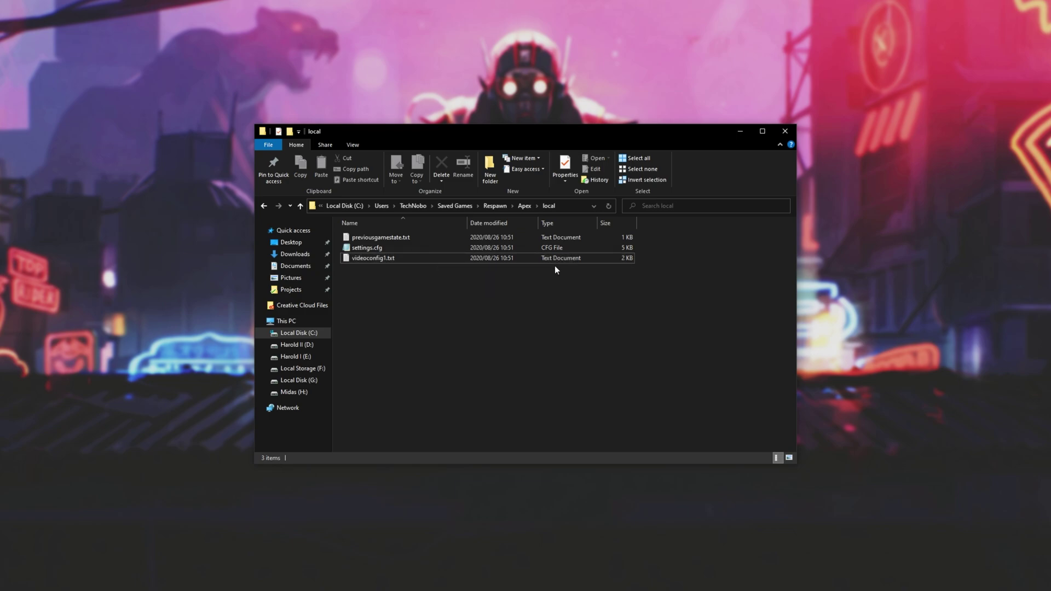
{"action": "left_click", "coordinate": [416, 258]}
{"action": "left_click", "coordinate": [386, 258]}
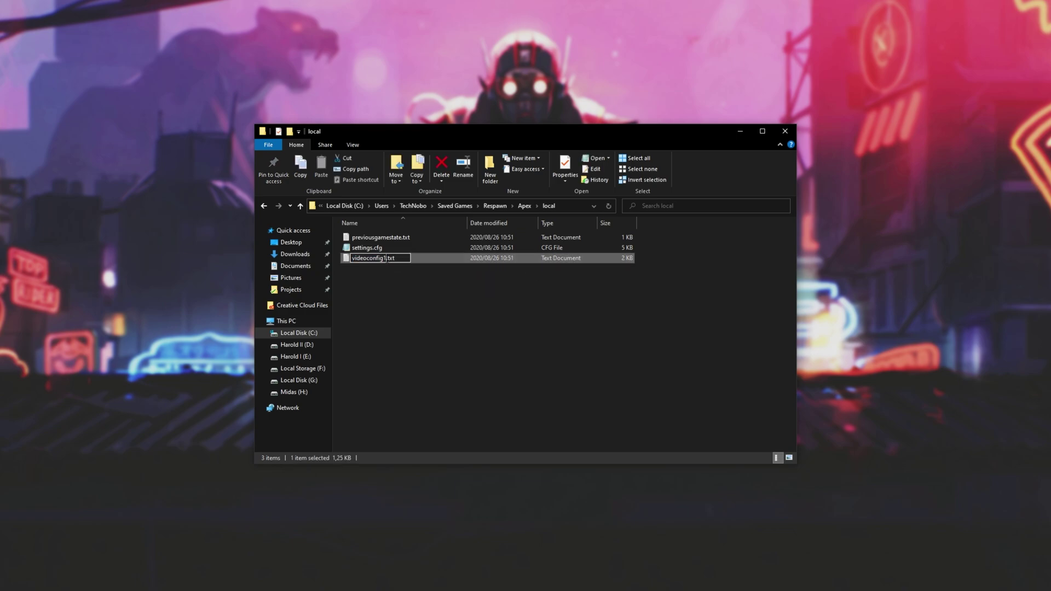
{"action": "left_click", "coordinate": [386, 259]}
{"action": "key", "text": "BackSpace"}
{"action": "key", "text": "Return"}
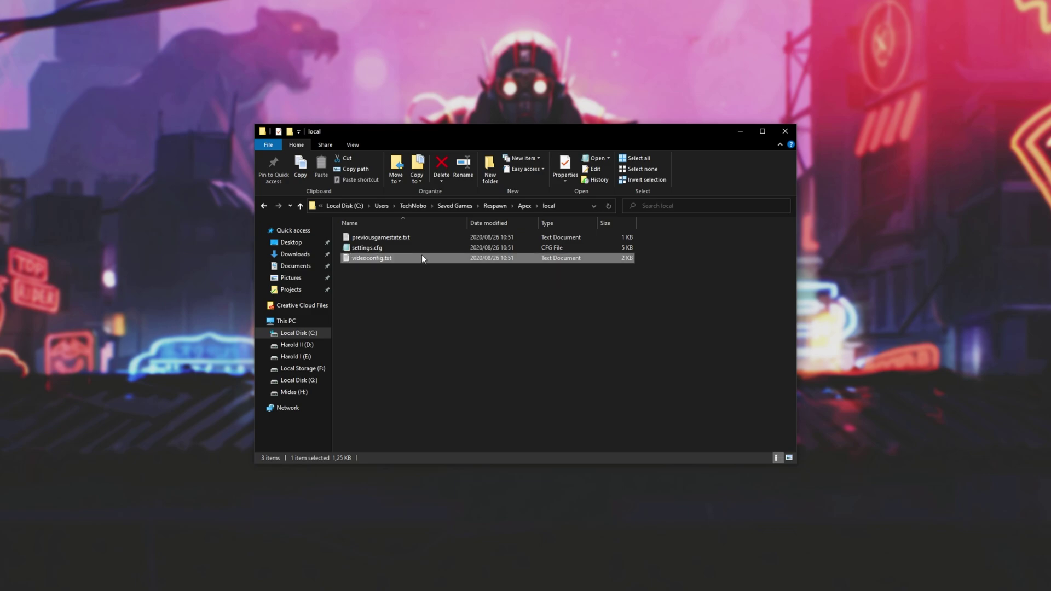
Open videoconfig.txt, retype the setting.fullscreen value, save the file and close Notepad
{"action": "double_click", "coordinate": [422, 258]}
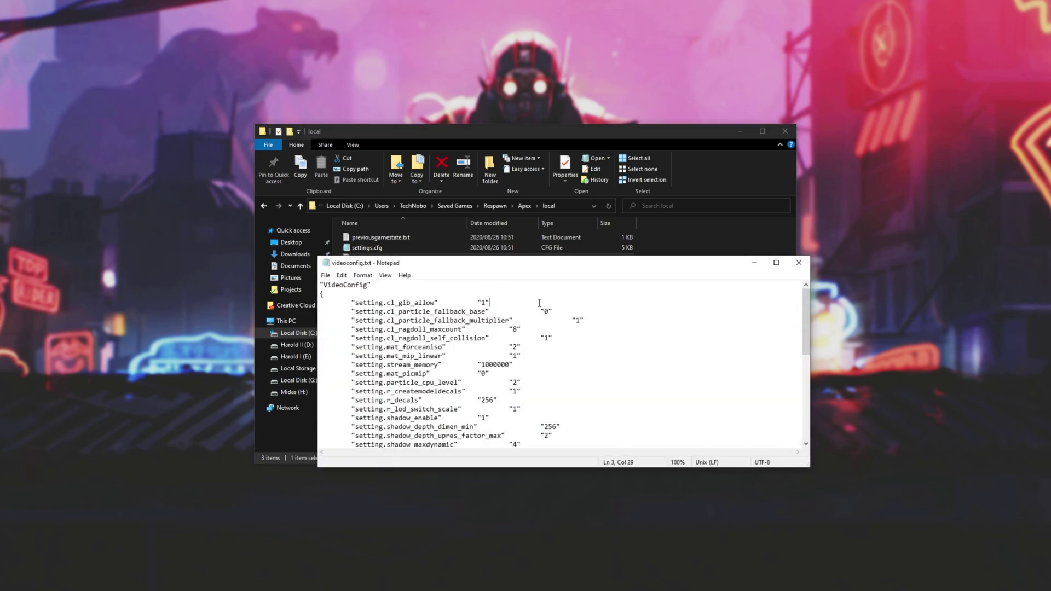
{"action": "left_click_drag", "start_coordinate": [766, 261], "coordinate": [766, 336]}
{"action": "left_click_drag", "start_coordinate": [313, 270], "coordinate": [391, 270]}
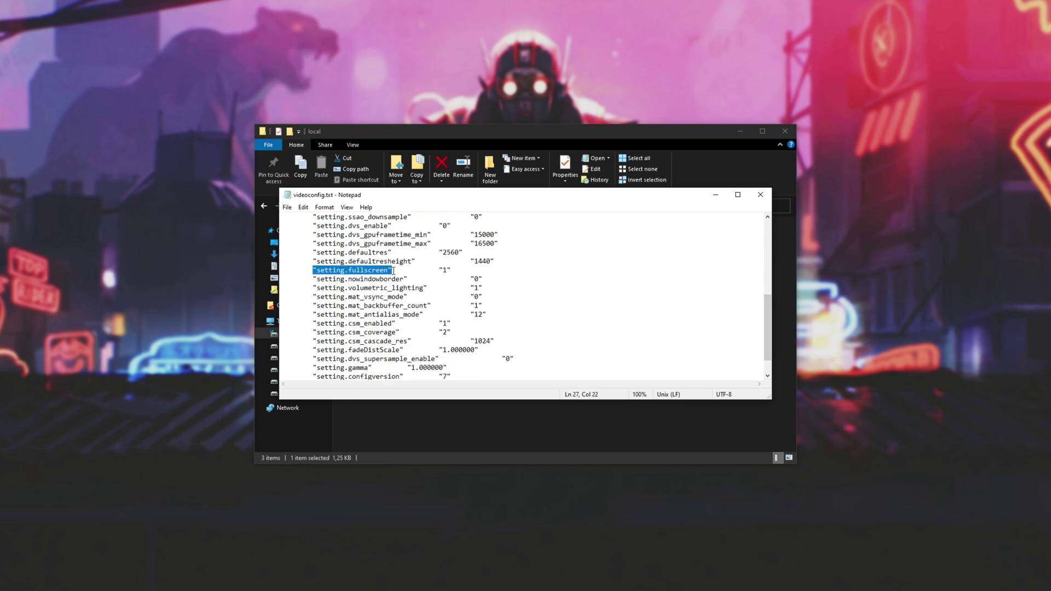
{"action": "double_click", "coordinate": [445, 270]}
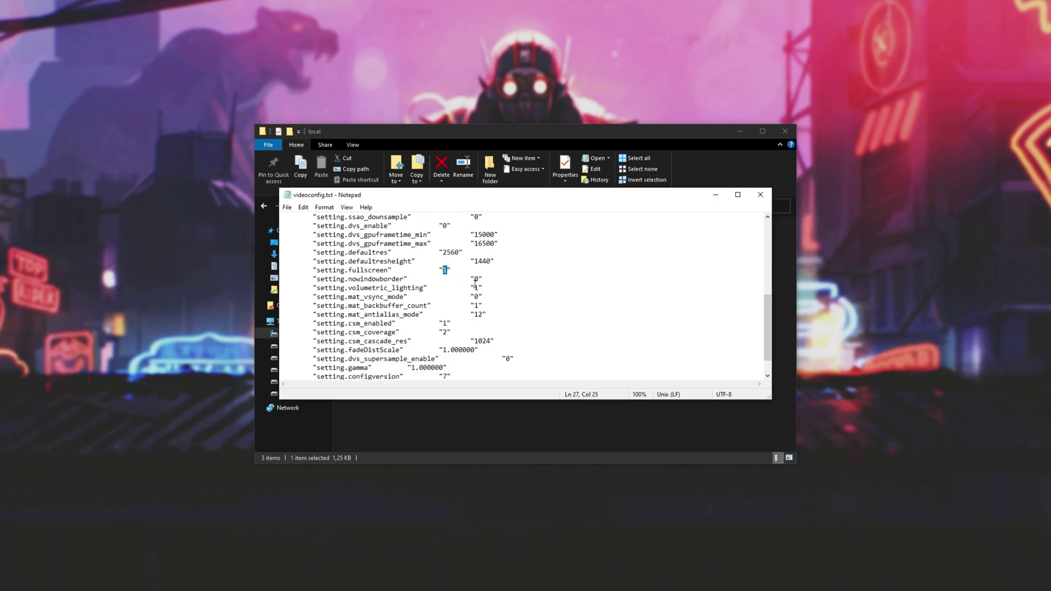
{"action": "type", "text": "0"}
{"action": "key", "text": "BackSpace"}
{"action": "type", "text": "1"}
{"action": "key", "text": "ctrl+s"}
{"action": "left_click", "coordinate": [759, 196]}
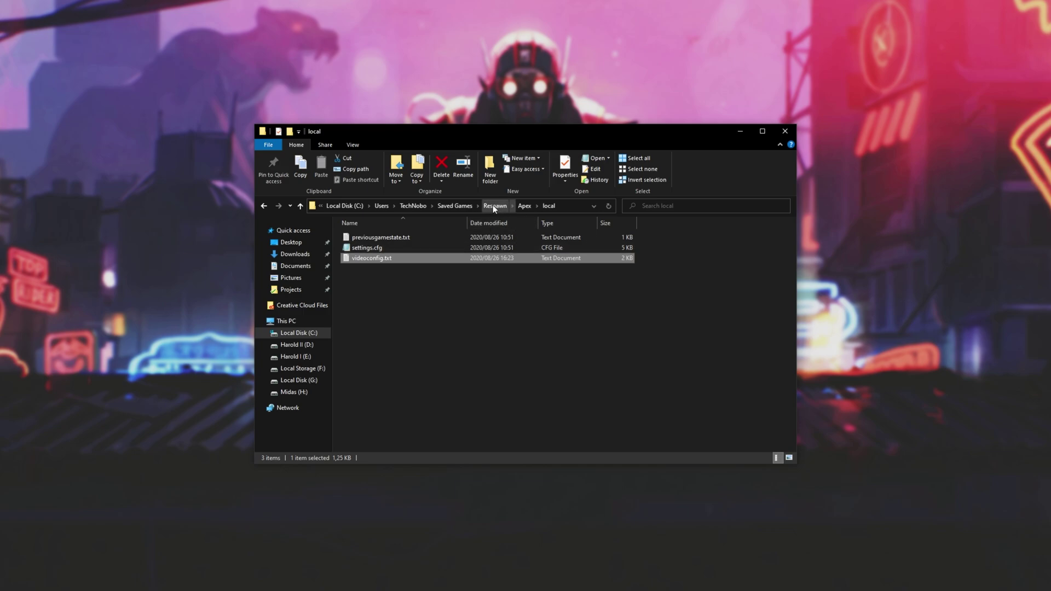
From Saved Games, open the Respawn folder's Properties
{"action": "left_click", "coordinate": [465, 206]}
{"action": "double_click", "coordinate": [443, 246]}
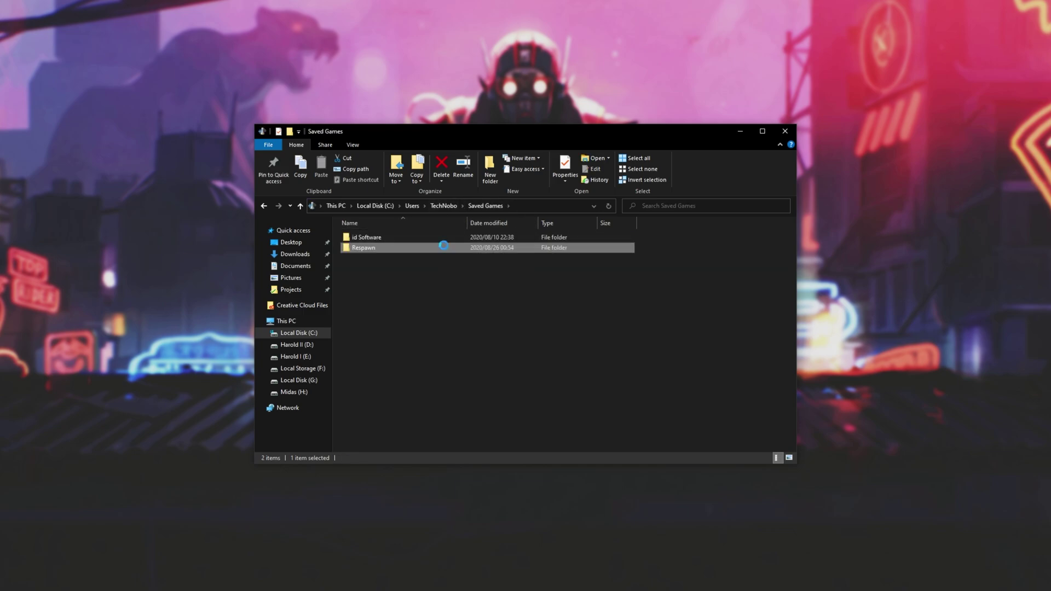
{"action": "right_click", "coordinate": [443, 245]}
{"action": "left_click", "coordinate": [481, 583]}
{"action": "left_click_drag", "start_coordinate": [514, 253], "coordinate": [500, 183]}
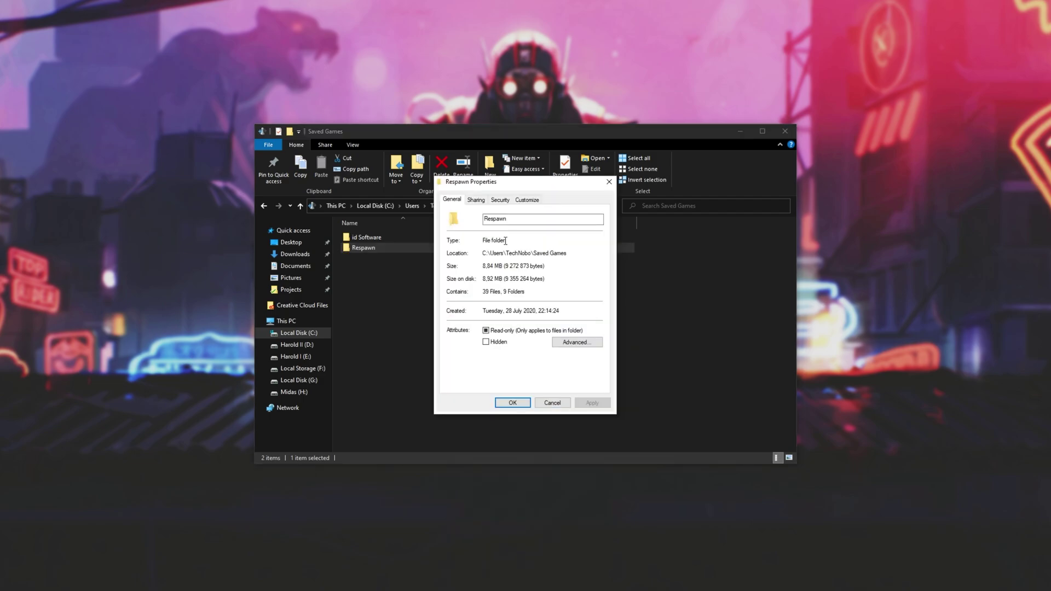
Uncheck Read-only and apply it to the folder, subfolders and files
{"action": "left_click", "coordinate": [486, 331]}
{"action": "left_click", "coordinate": [499, 333]}
{"action": "left_click", "coordinate": [524, 404]}
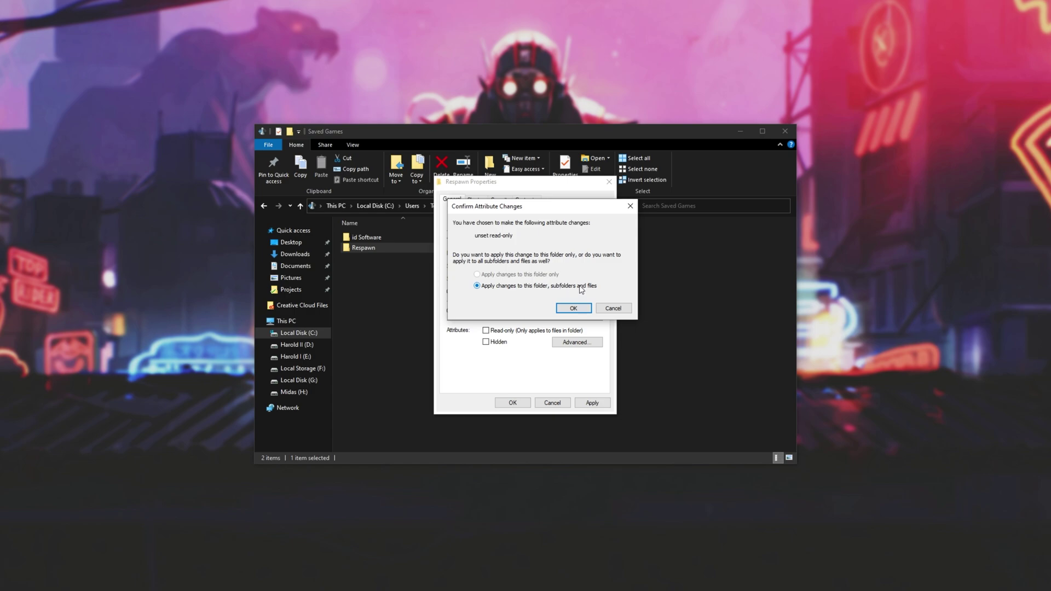
{"action": "left_click", "coordinate": [573, 309]}
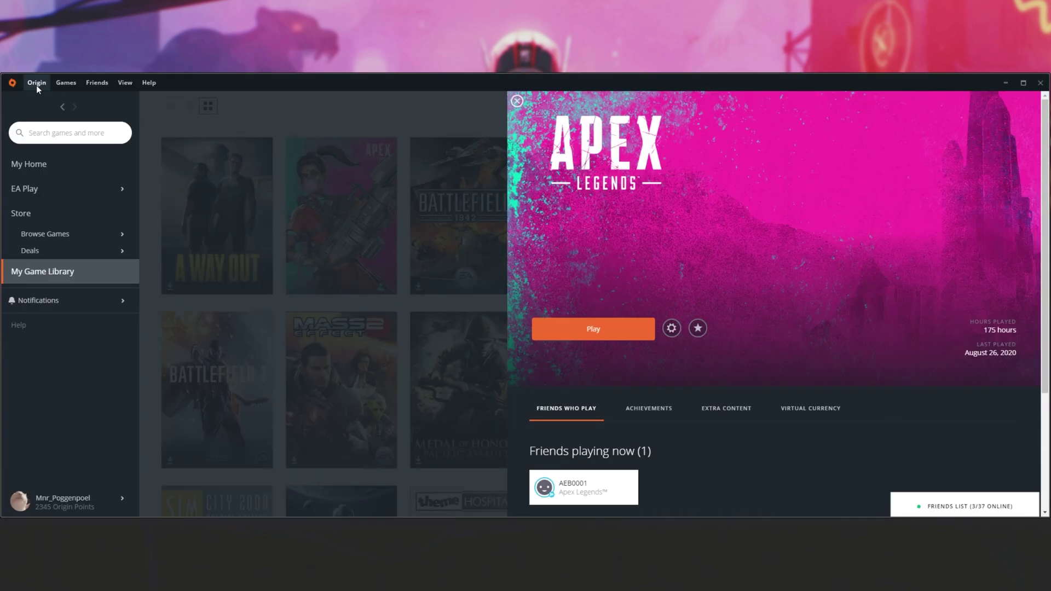
Exit the Origin client from the Origin menu
{"action": "left_click", "coordinate": [36, 84]}
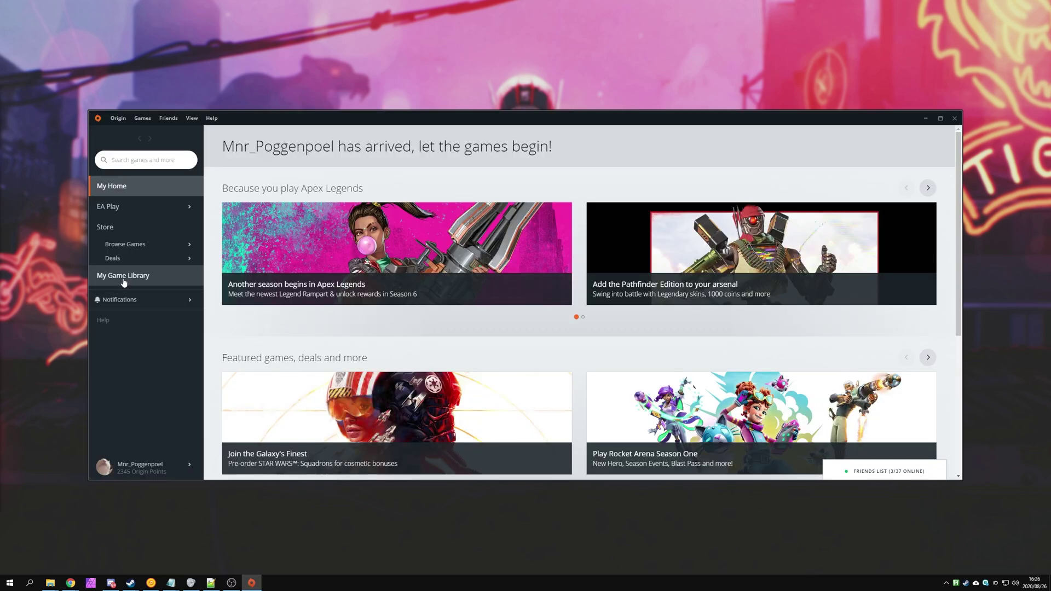
Relaunch Origin, check Apex Legends in the game library, and minimize the window
{"action": "left_click", "coordinate": [141, 278]}
{"action": "right_click", "coordinate": [397, 236]}
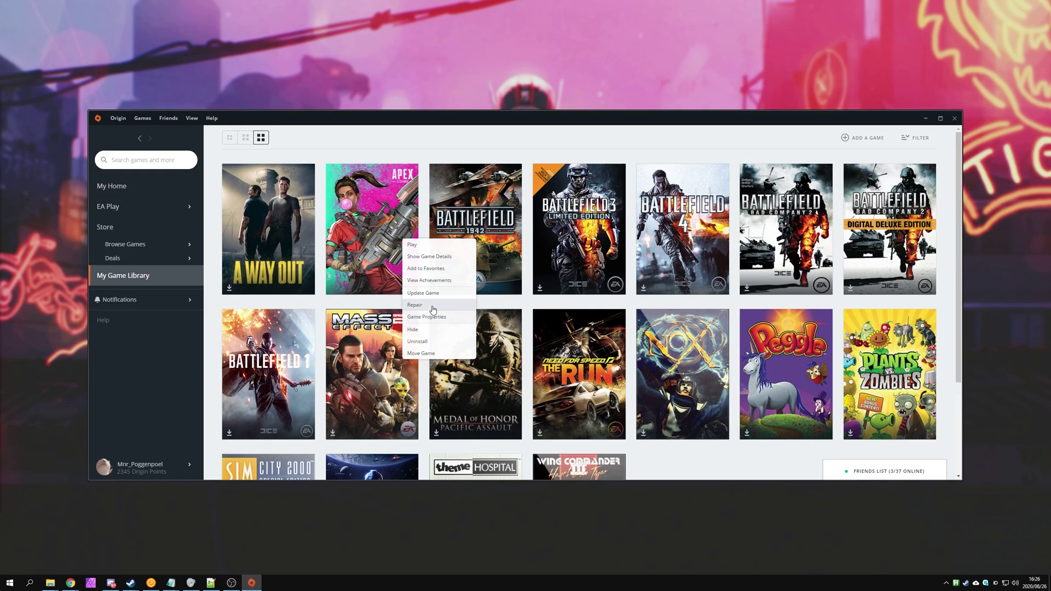
{"action": "left_click", "coordinate": [578, 137]}
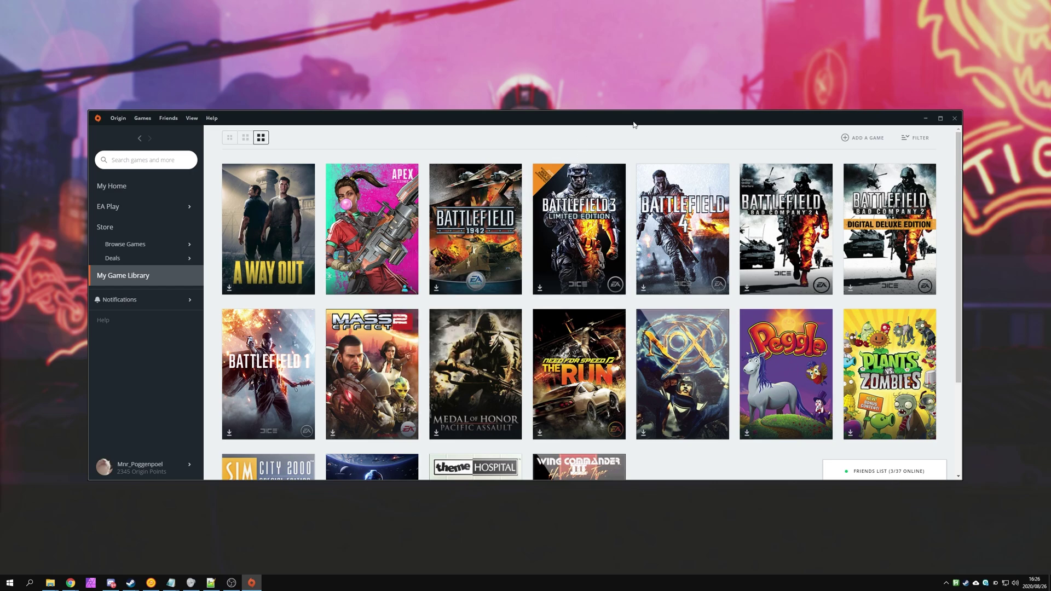
{"action": "left_click", "coordinate": [925, 118]}
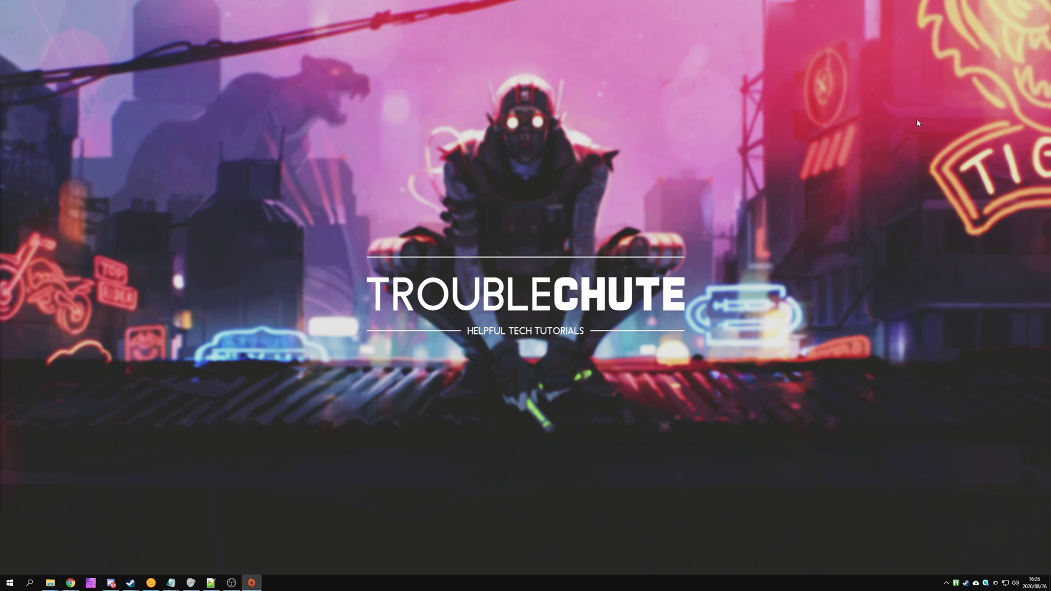